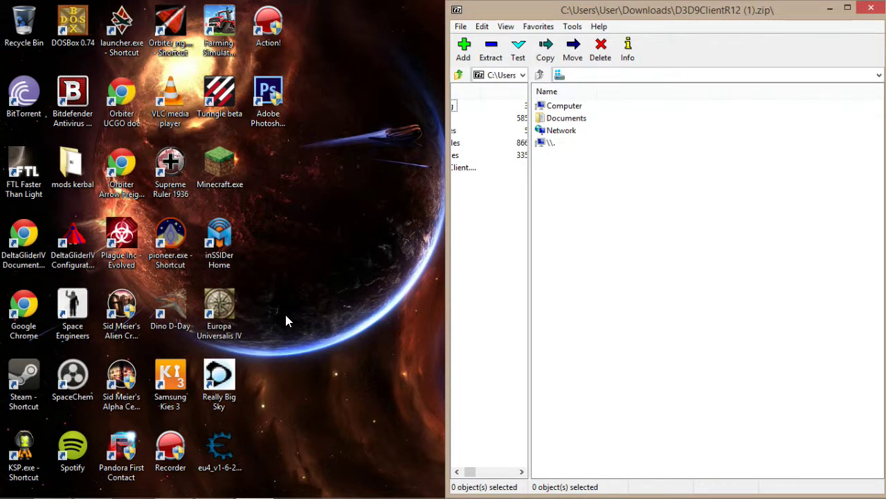
Step: Widen the 7-Zip archive pane to reveal the Size, Packed Size and Modified columns
{"action": "mouse_move", "coordinate": [528, 205]}
{"action": "left_mouse_down"}
{"action": "mouse_move", "coordinate": [702, 194]}
{"action": "mouse_move", "coordinate": [806, 200]}
{"action": "left_mouse_up"}
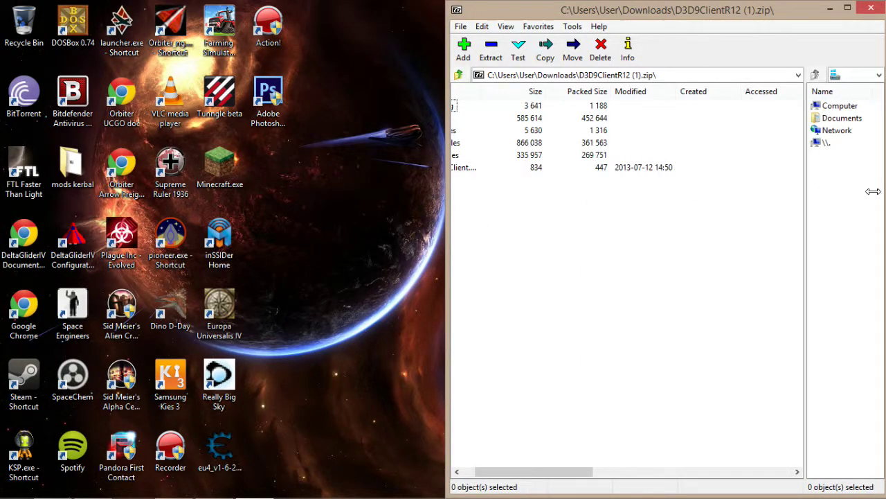
{"action": "left_click_drag", "start_coordinate": [560, 471], "coordinate": [547, 471]}
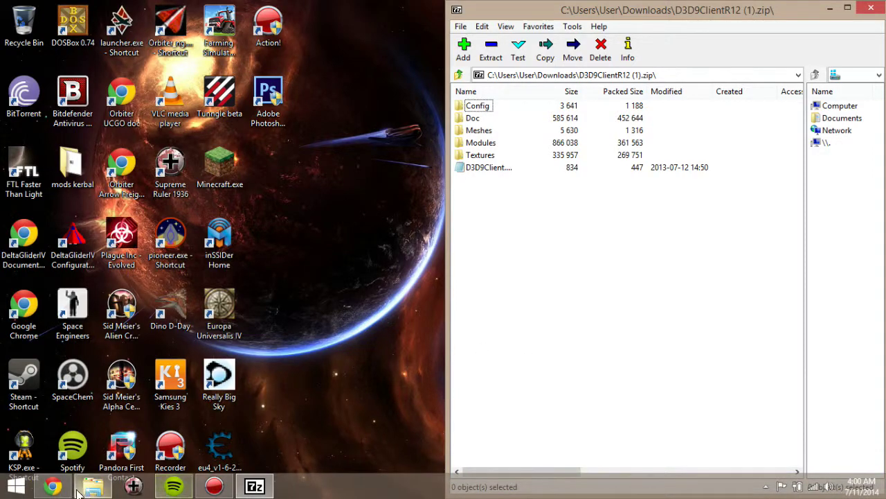
Step: Maximize Chrome and open the d3d9client.codeplex.com project page from the Orbiter Forum thread
{"action": "left_click", "coordinate": [52, 487]}
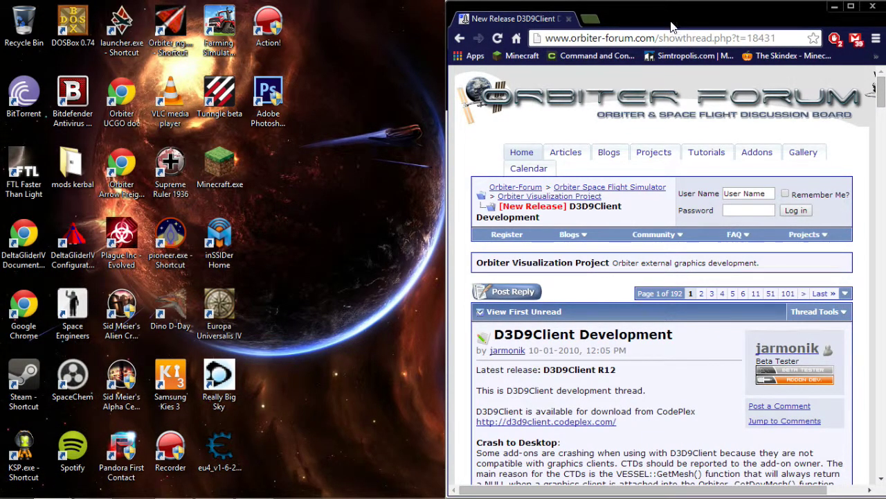
{"action": "left_click_drag", "start_coordinate": [650, 15], "coordinate": [549, 47]}
{"action": "double_click", "coordinate": [549, 47]}
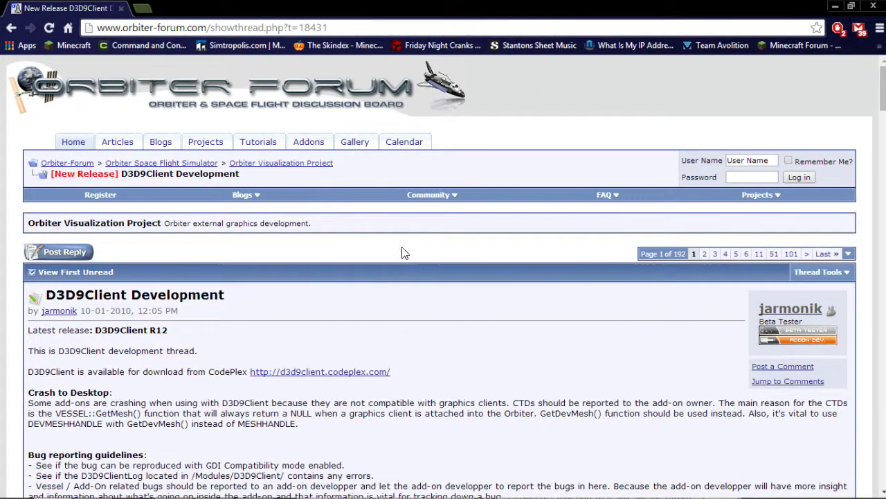
{"action": "left_click", "coordinate": [323, 362]}
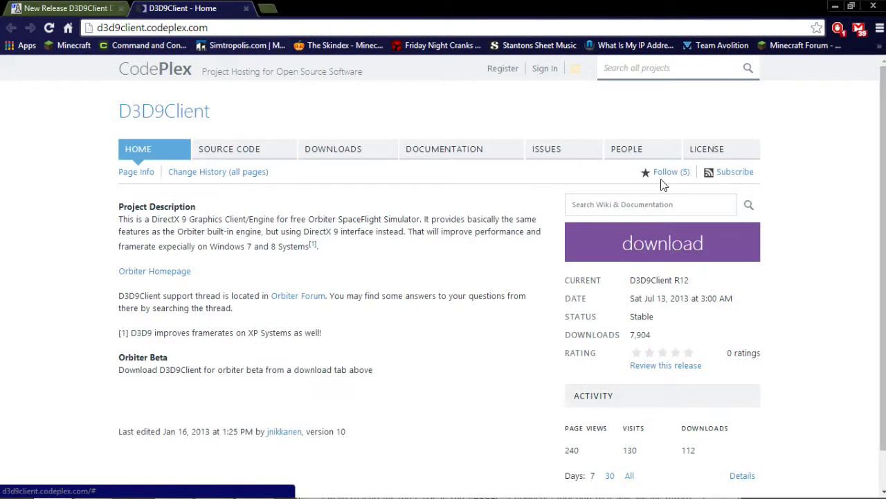
{"action": "right_click", "coordinate": [688, 245]}
{"action": "left_click", "coordinate": [556, 272]}
Step: Return to the 7-Zip archive and open the orbiter - Copy game folder alongside it
{"action": "left_click", "coordinate": [833, 6]}
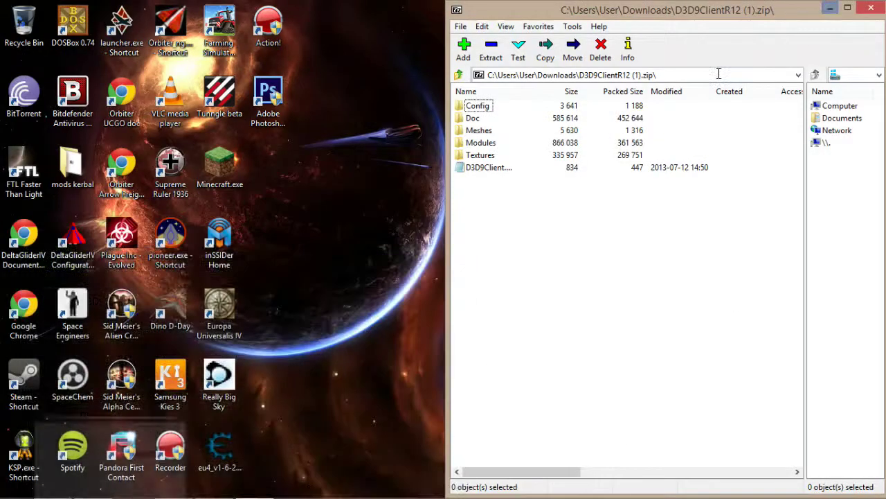
{"action": "left_click_drag", "start_coordinate": [572, 273], "coordinate": [457, 104]}
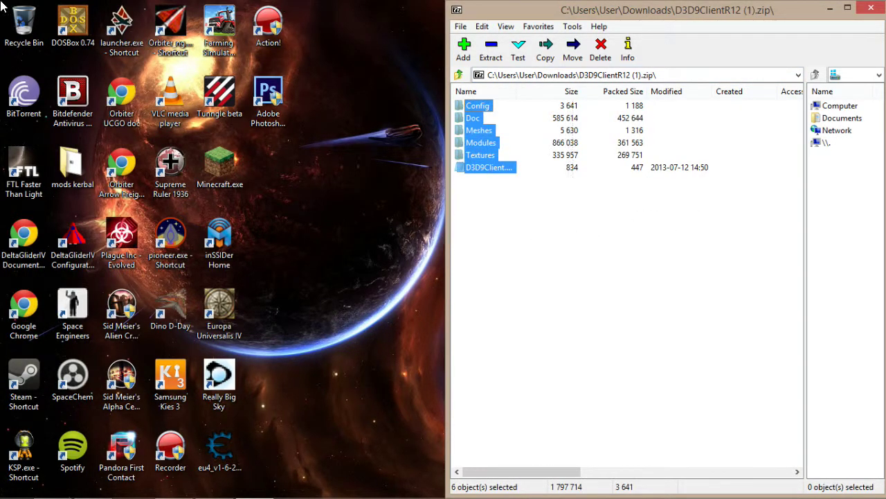
{"action": "left_click", "coordinate": [532, 323]}
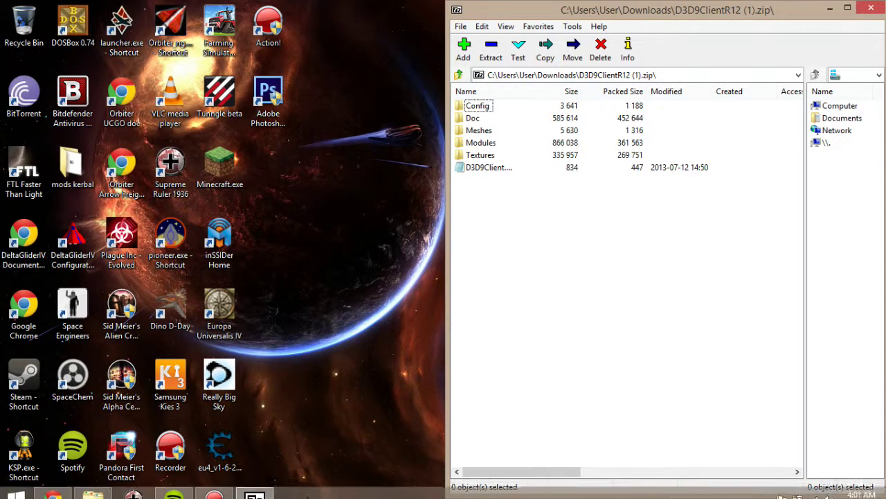
{"action": "left_click", "coordinate": [94, 486]}
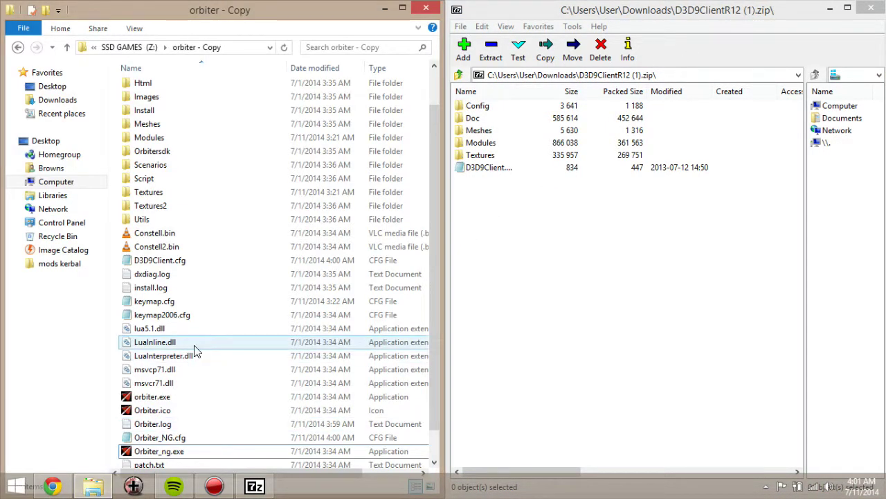
{"action": "scroll", "coordinate": [195, 345], "scroll_direction": "up", "scroll_amount": 1}
{"action": "scroll", "coordinate": [191, 343], "scroll_direction": "down", "scroll_amount": 1}
{"action": "scroll", "coordinate": [191, 343], "scroll_direction": "down", "scroll_amount": 1}
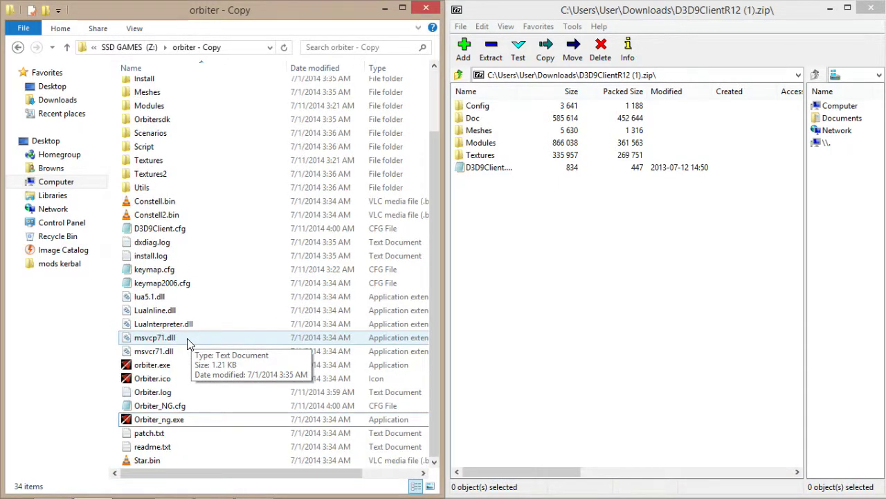
{"action": "scroll", "coordinate": [189, 343], "scroll_direction": "up", "scroll_amount": 2}
Step: Copy all six D3D9ClientR12 archive items into the orbiter - Copy folder
{"action": "left_click", "coordinate": [540, 335]}
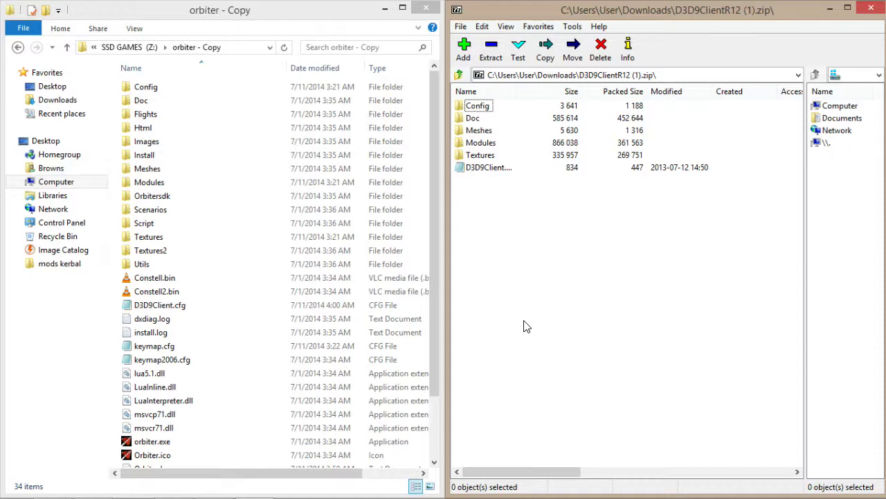
{"action": "left_click_drag", "start_coordinate": [524, 326], "coordinate": [457, 103]}
{"action": "mouse_move", "coordinate": [488, 167]}
{"action": "left_mouse_down"}
{"action": "mouse_move", "coordinate": [185, 251]}
{"action": "mouse_move", "coordinate": [478, 159]}
{"action": "left_mouse_up"}
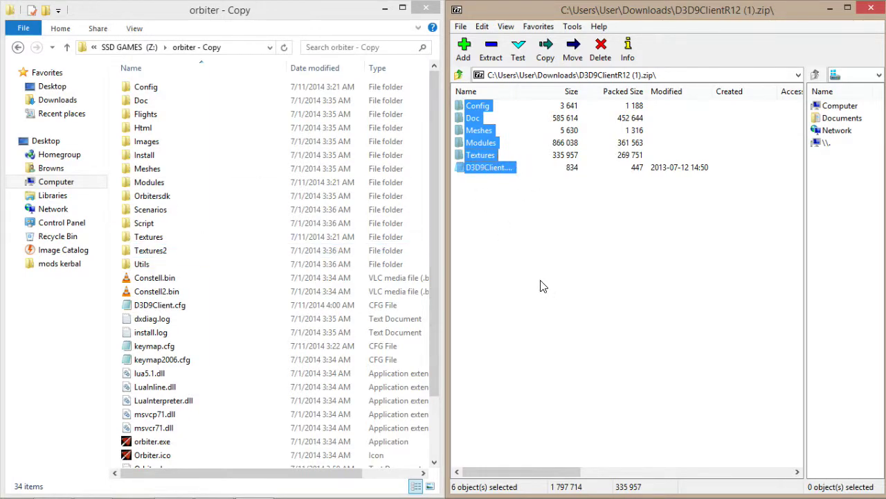
{"action": "left_click", "coordinate": [542, 285]}
Step: Close 7-Zip and launch Orbiter_ng.exe from the orbiter - Copy folder
{"action": "left_click", "coordinate": [872, 8]}
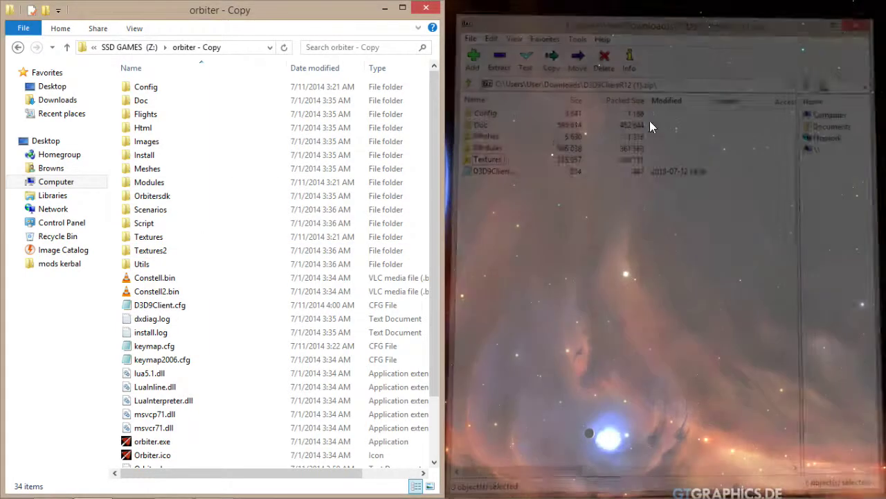
{"action": "scroll", "coordinate": [244, 299], "scroll_direction": "down", "scroll_amount": 2}
{"action": "left_click", "coordinate": [174, 419]}
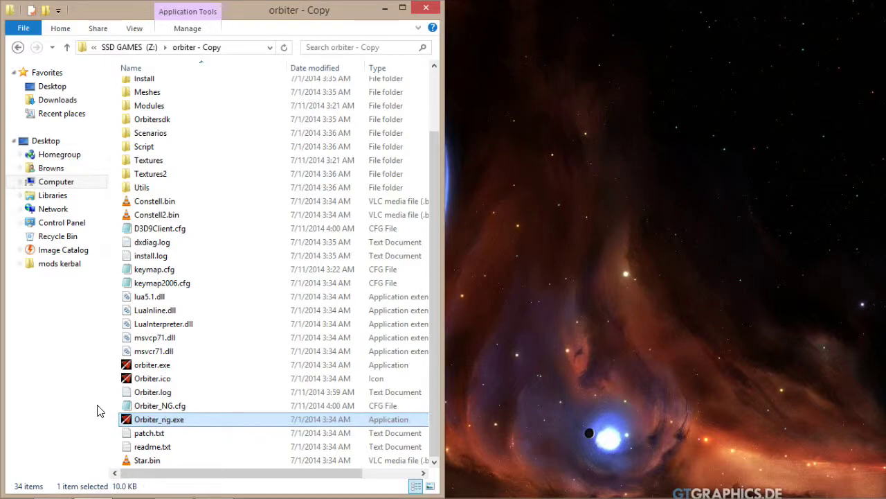
{"action": "left_click", "coordinate": [171, 365]}
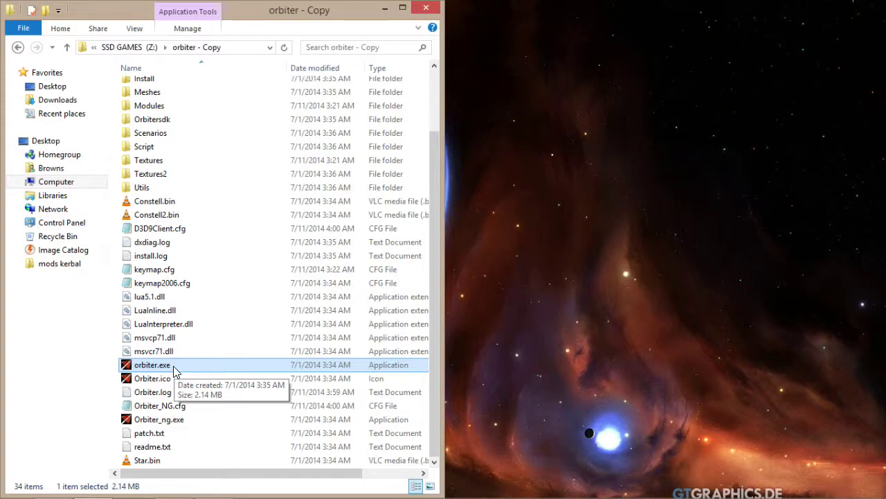
{"action": "double_click", "coordinate": [187, 419]}
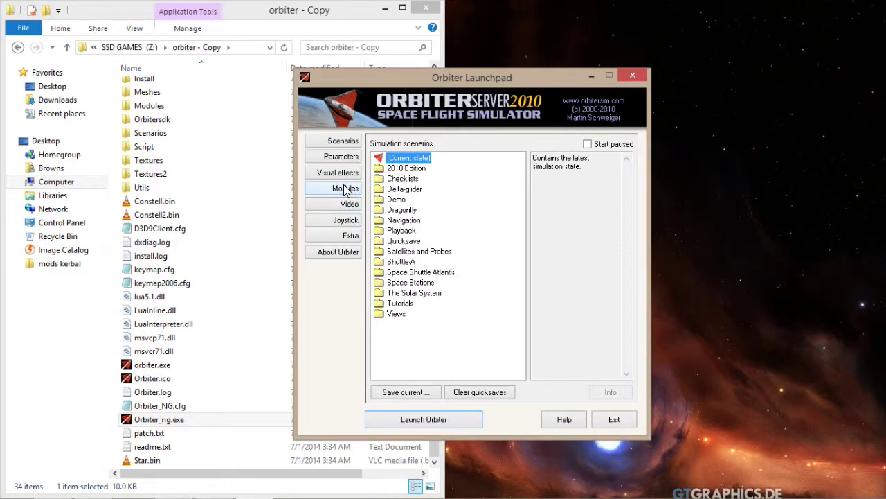
Step: Enable the D3D9Client graphics engine in the Launchpad's Modules list
{"action": "left_click", "coordinate": [345, 189]}
{"action": "left_click", "coordinate": [412, 189]}
{"action": "left_click", "coordinate": [390, 189]}
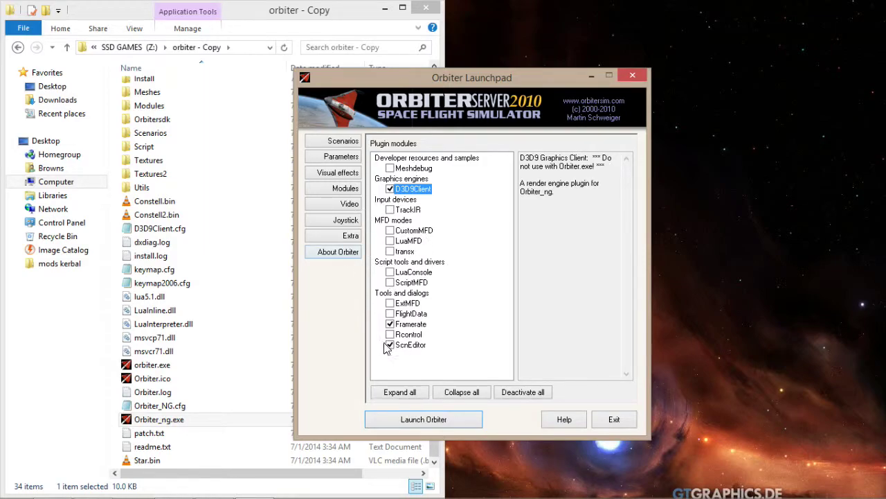
Step: Keep Full Screen Window as the video mode and open D3D9Client Advanced Setup
{"action": "left_click", "coordinate": [349, 205]}
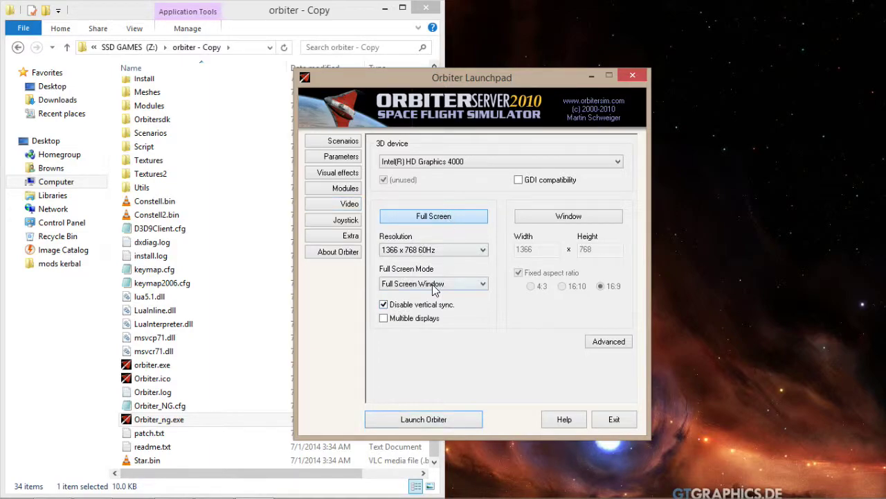
{"action": "left_click", "coordinate": [434, 284]}
{"action": "left_click", "coordinate": [434, 284]}
{"action": "left_click", "coordinate": [434, 283]}
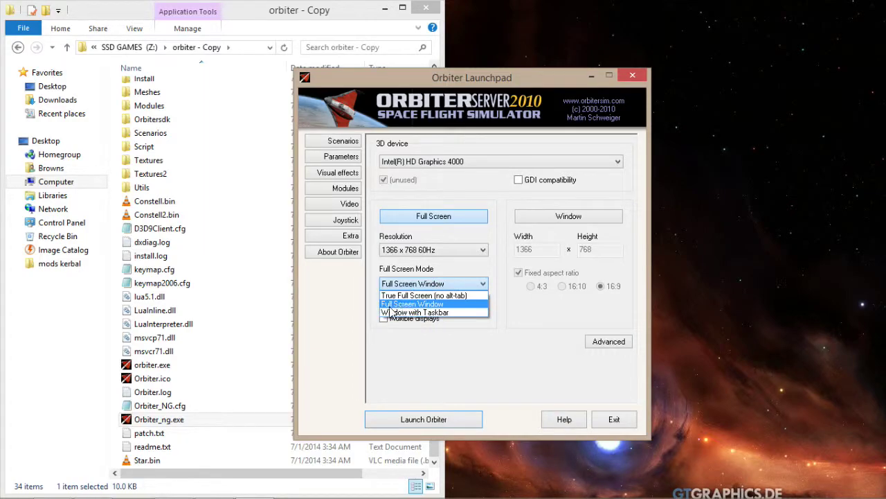
{"action": "left_click", "coordinate": [412, 304]}
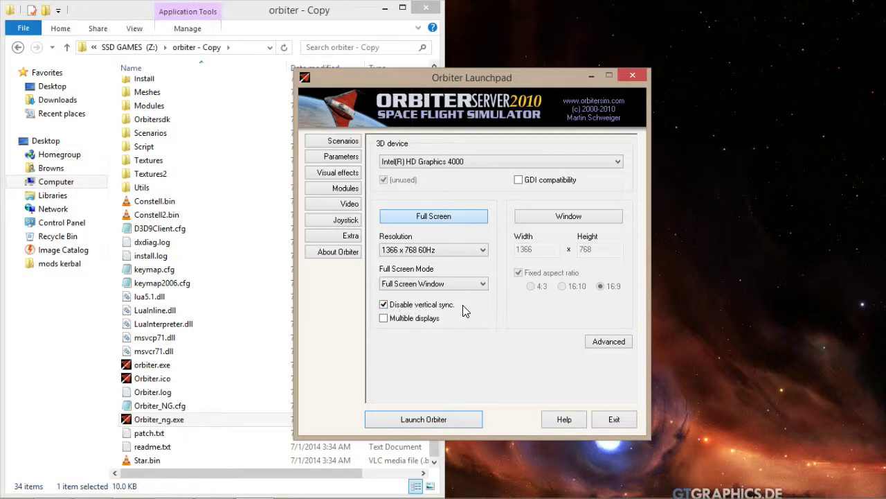
{"action": "left_click", "coordinate": [610, 341]}
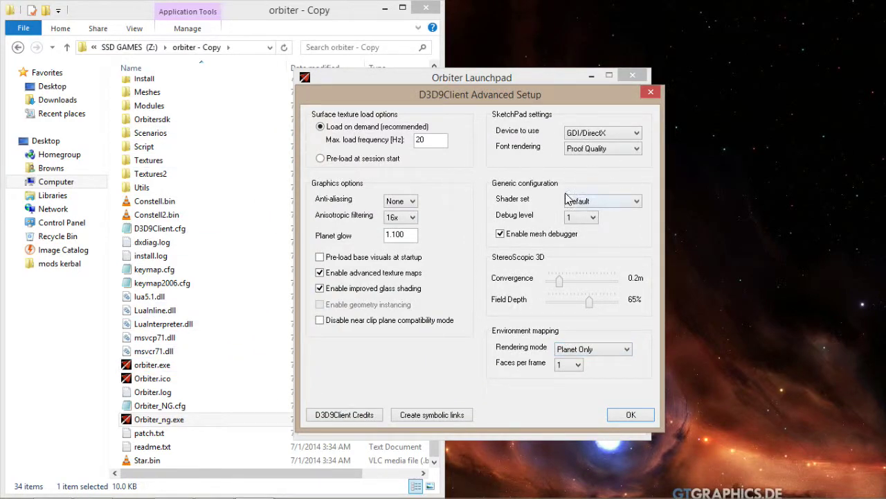
Step: Accept the advanced settings and untick cloud layers, horizon haze and specular water reflections
{"action": "left_click_drag", "start_coordinate": [500, 92], "coordinate": [501, 85]}
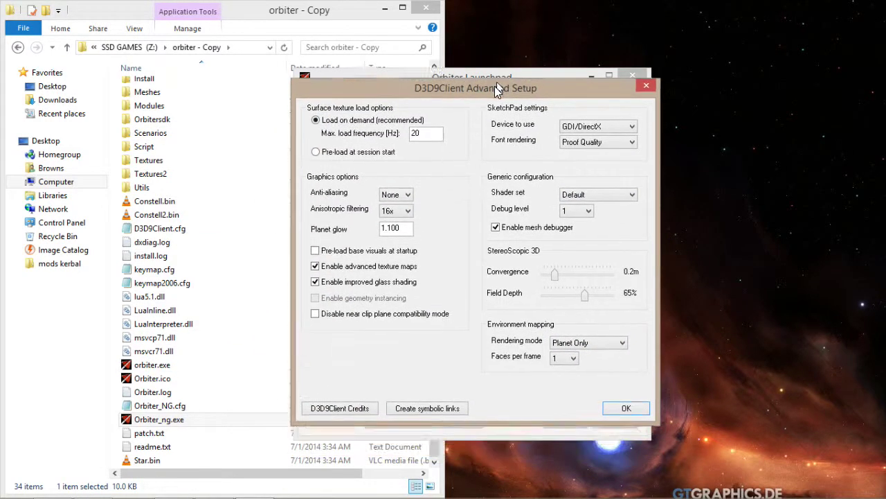
{"action": "left_click", "coordinate": [631, 407]}
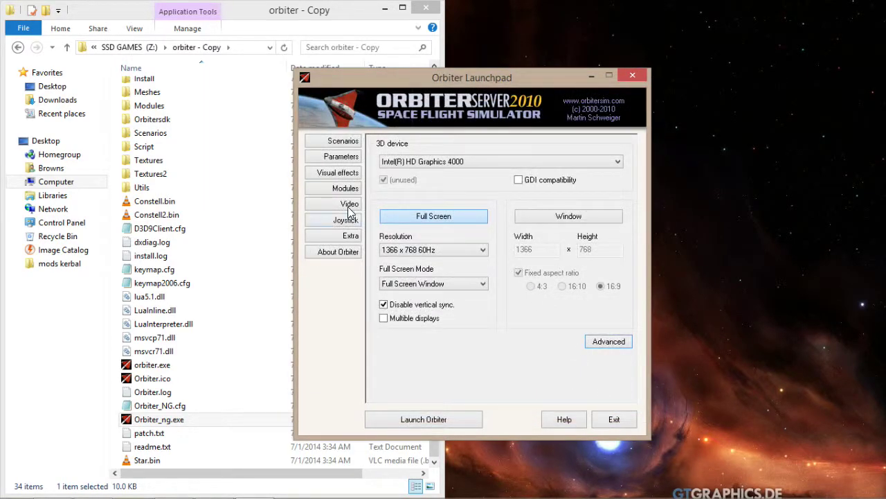
{"action": "left_click", "coordinate": [340, 155]}
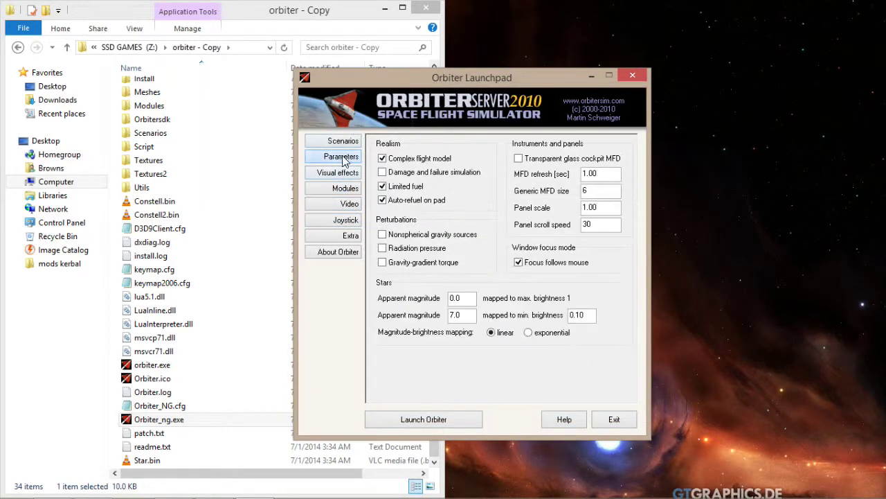
{"action": "left_click", "coordinate": [346, 173]}
{"action": "left_click", "coordinate": [414, 182]}
{"action": "left_click", "coordinate": [414, 170]}
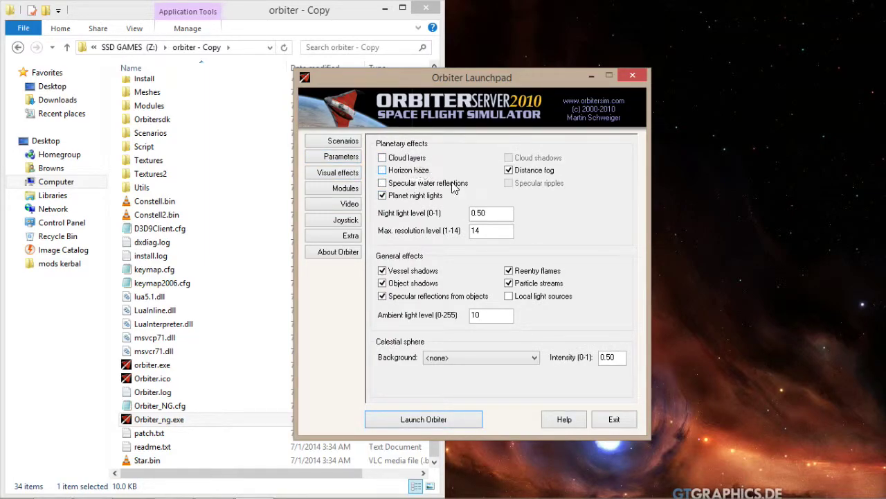
Step: Check the celestial background options, then browse the Delta-glider scenario folder
{"action": "left_click", "coordinate": [461, 357]}
{"action": "left_click", "coordinate": [344, 140]}
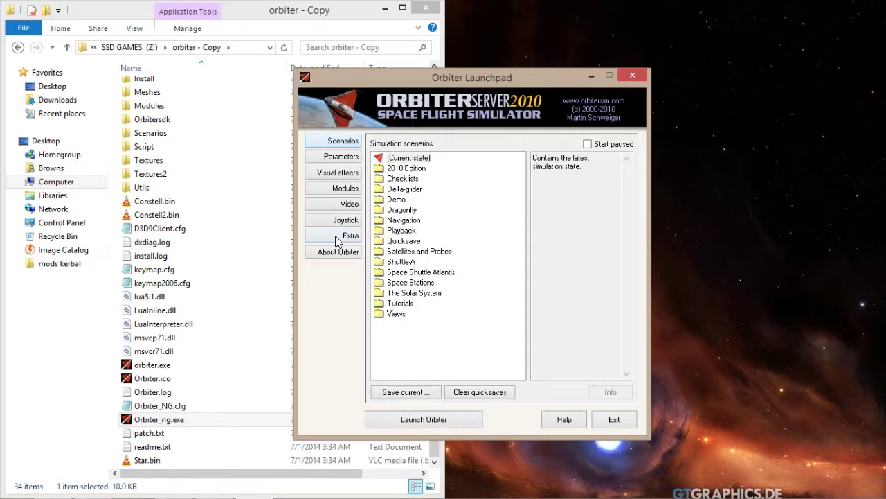
{"action": "double_click", "coordinate": [410, 191]}
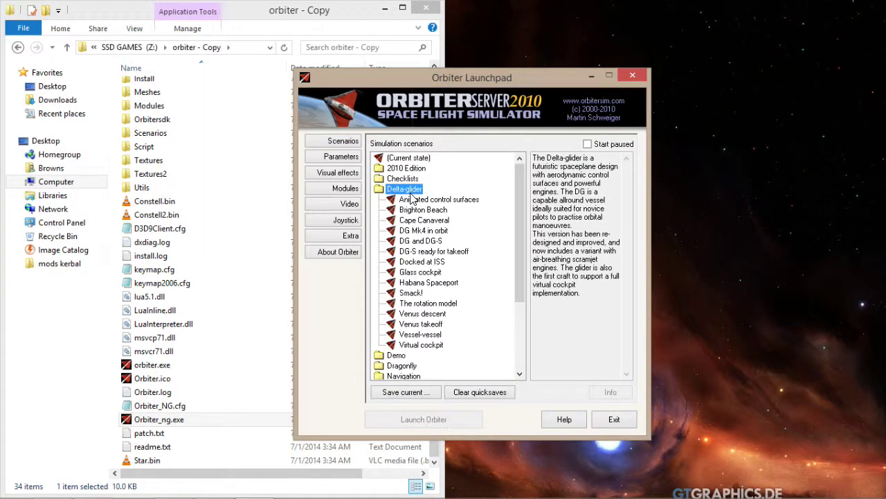
{"action": "double_click", "coordinate": [411, 191]}
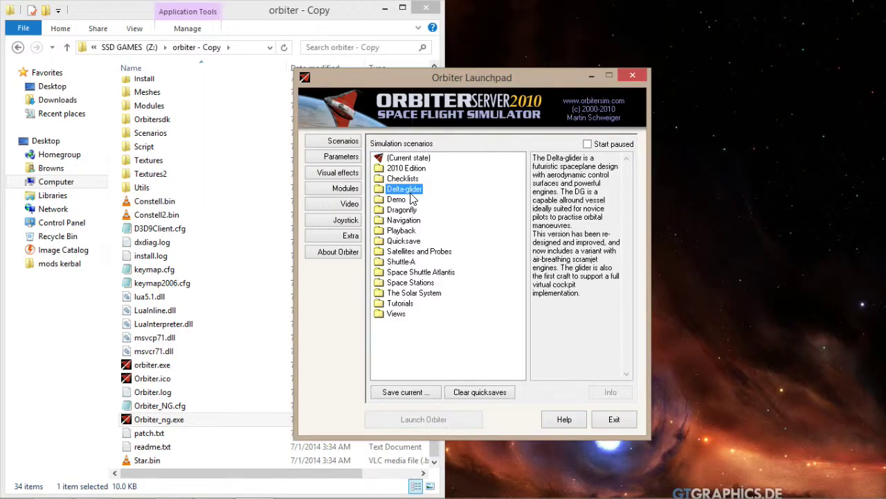